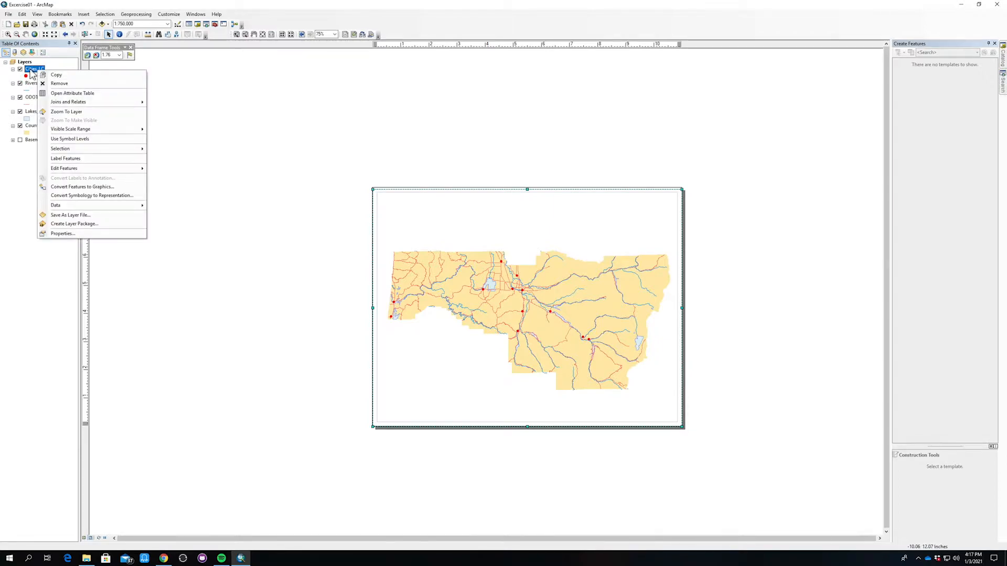
Open the Cities_LC attribute table, examine its CITY and POP2013 fields, and close the table
left_click(76, 95)
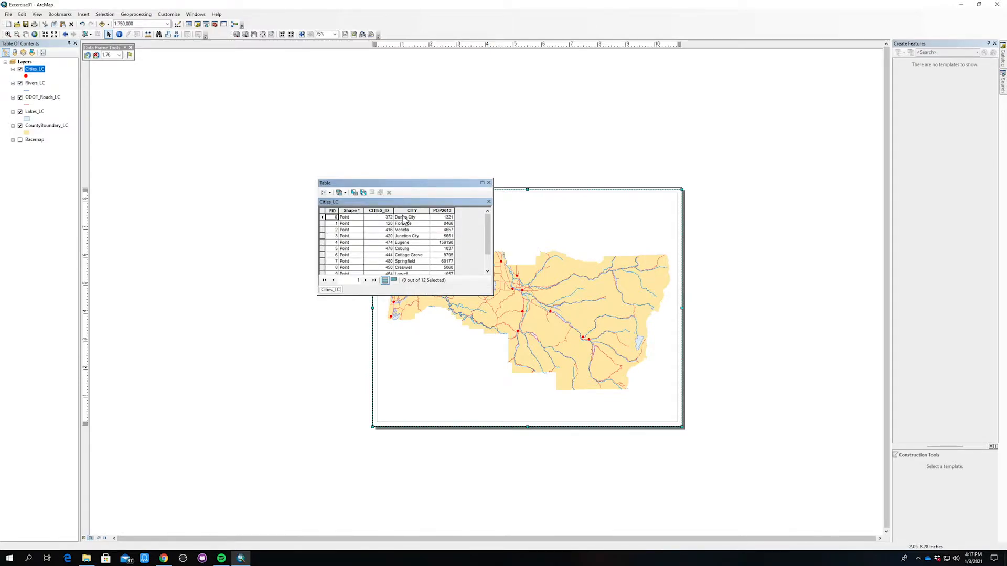
mouse_move(486, 225)
left_mouse_down()
mouse_move(488, 249)
mouse_move(488, 223)
left_mouse_up()
left_click(410, 211)
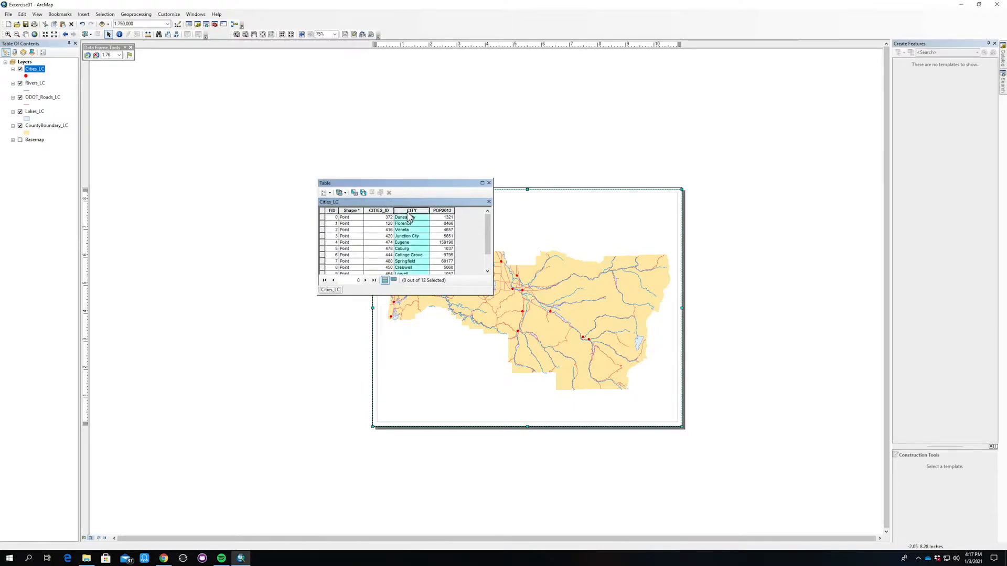
left_click(445, 211)
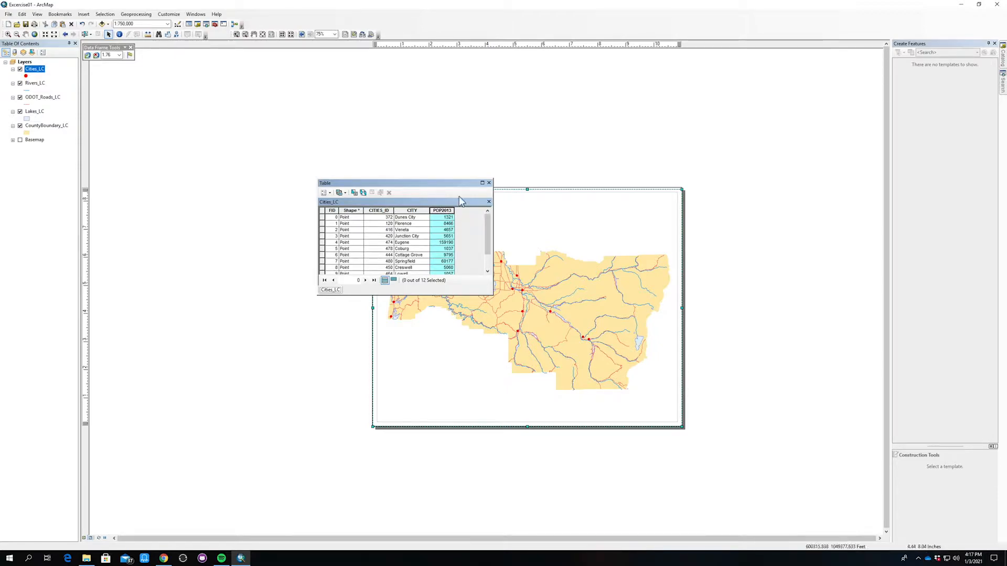
left_click(421, 211)
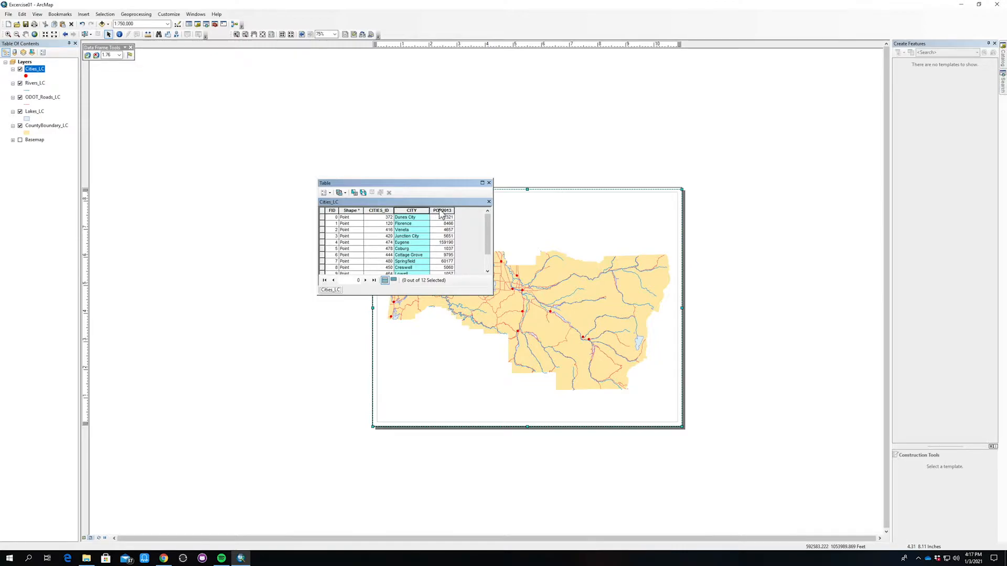
left_click(489, 183)
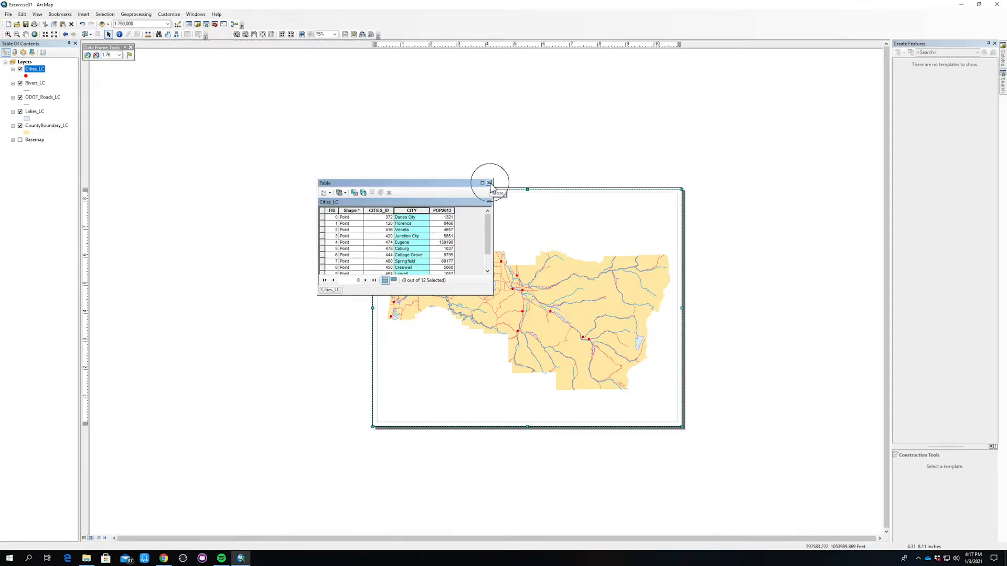
Turn on feature labels for the Cities_LC layer
right_click(32, 72)
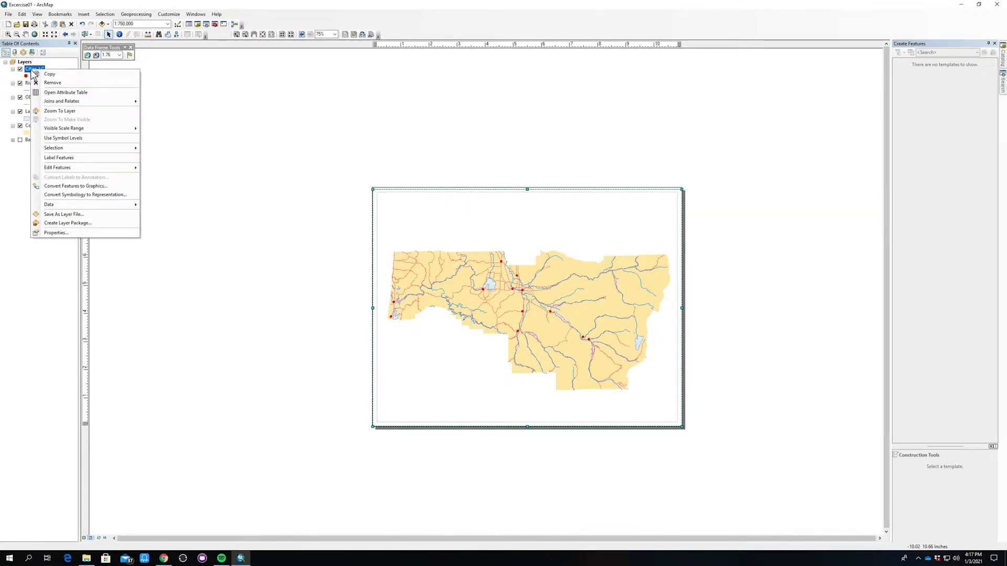
mouse_move(62, 168)
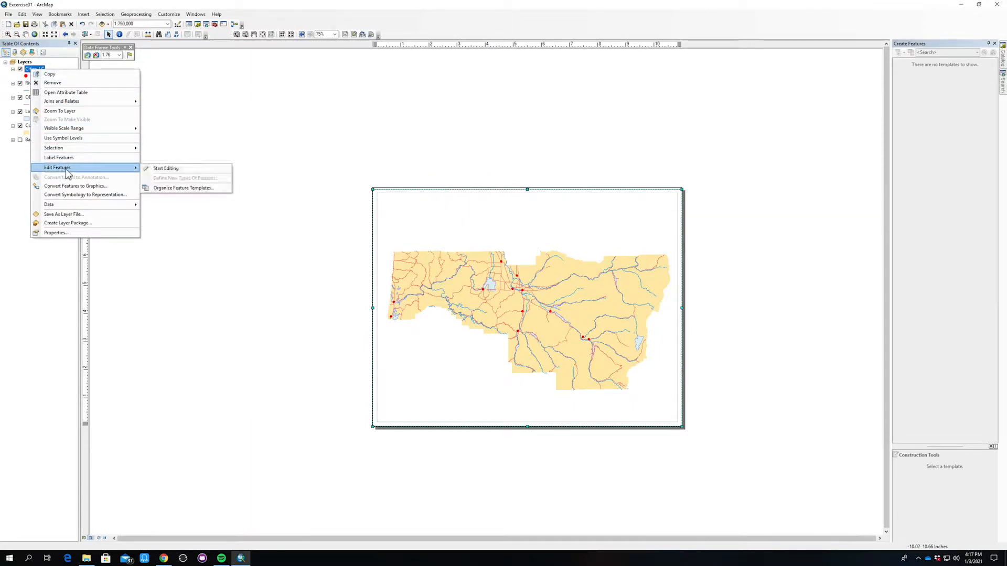
left_click(69, 158)
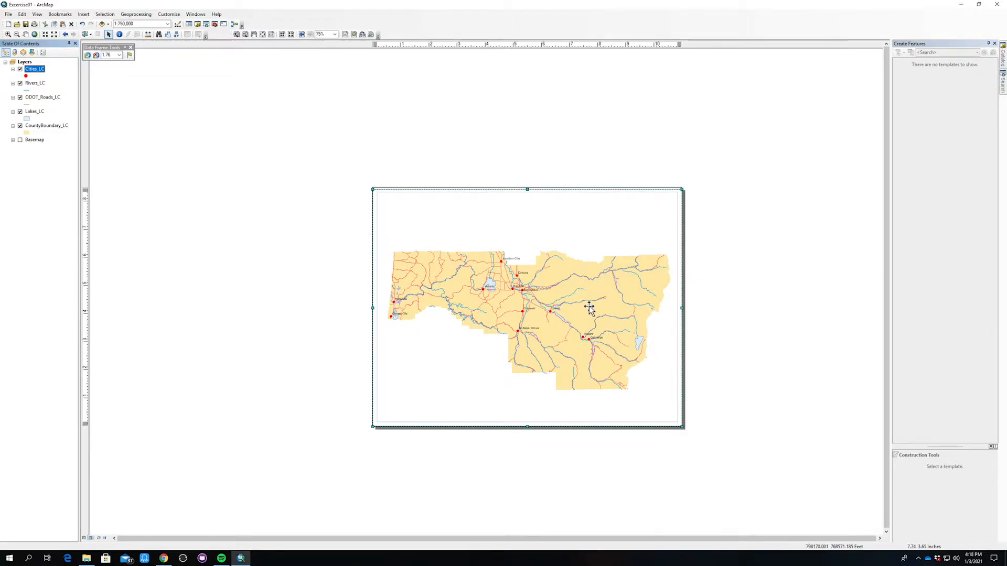
scroll(562, 328, "down", 1)
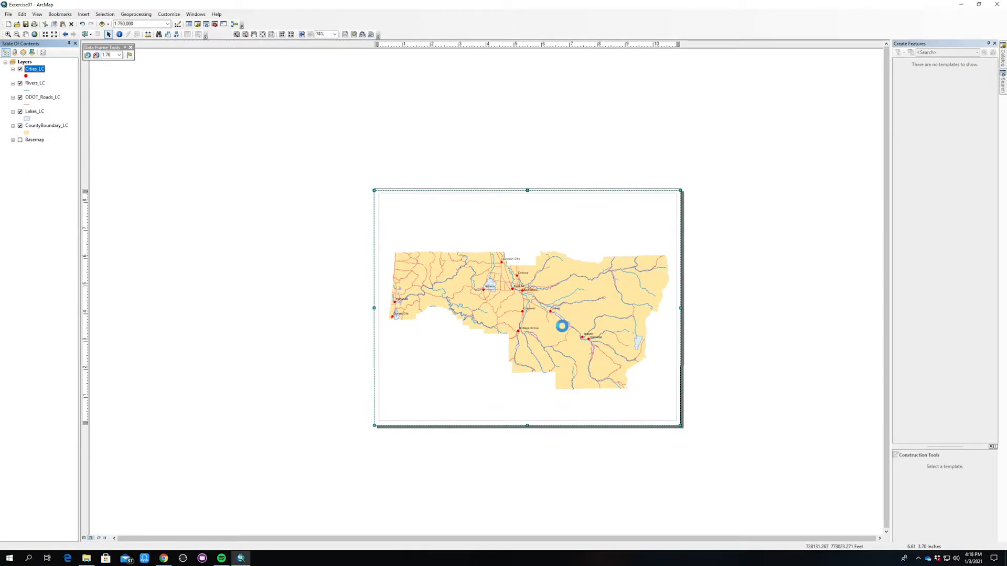
scroll(561, 326, "up", 1)
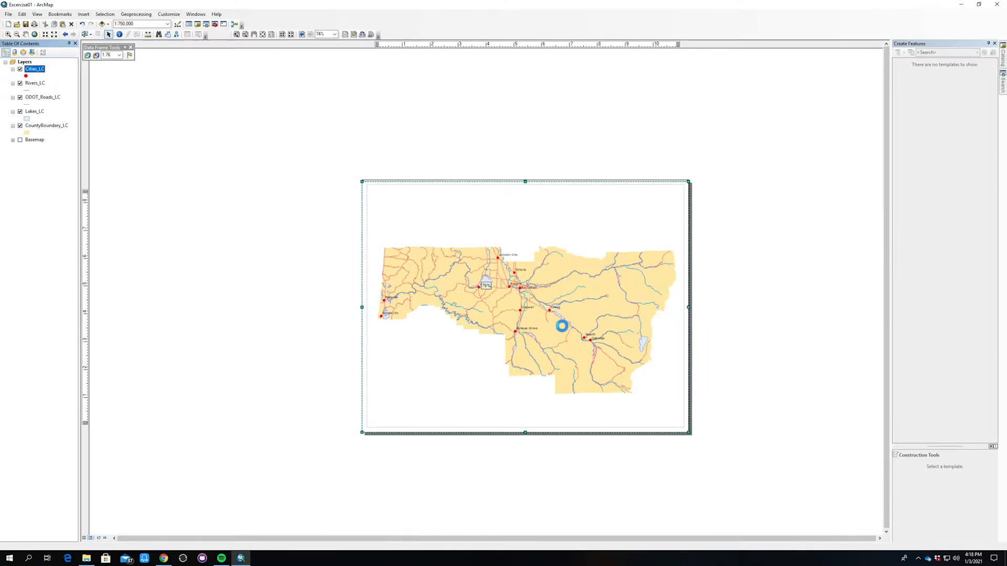
scroll(562, 327, "up", 1)
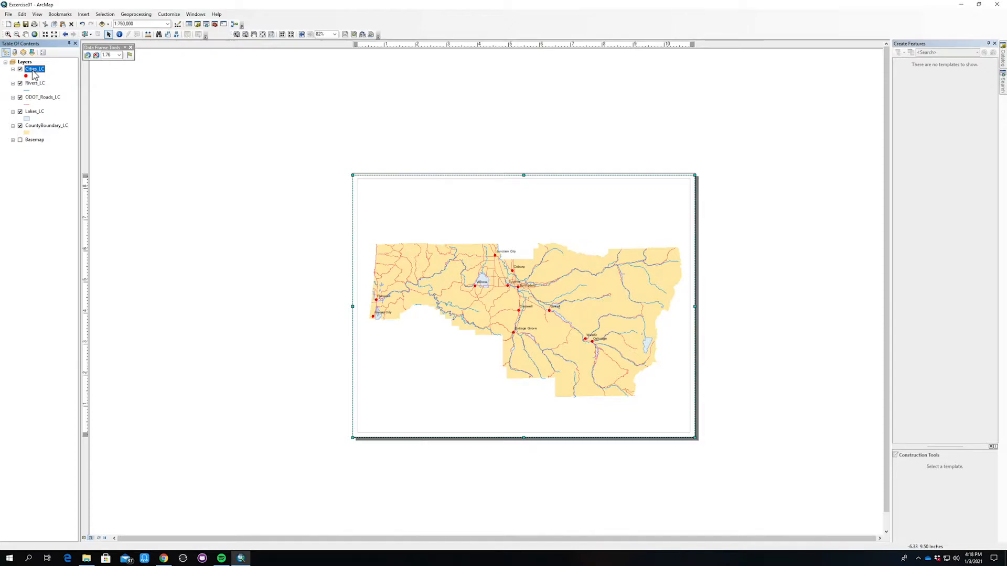
Make the Cities_LC label text bold in the layer's label properties and apply the change
right_click(34, 72)
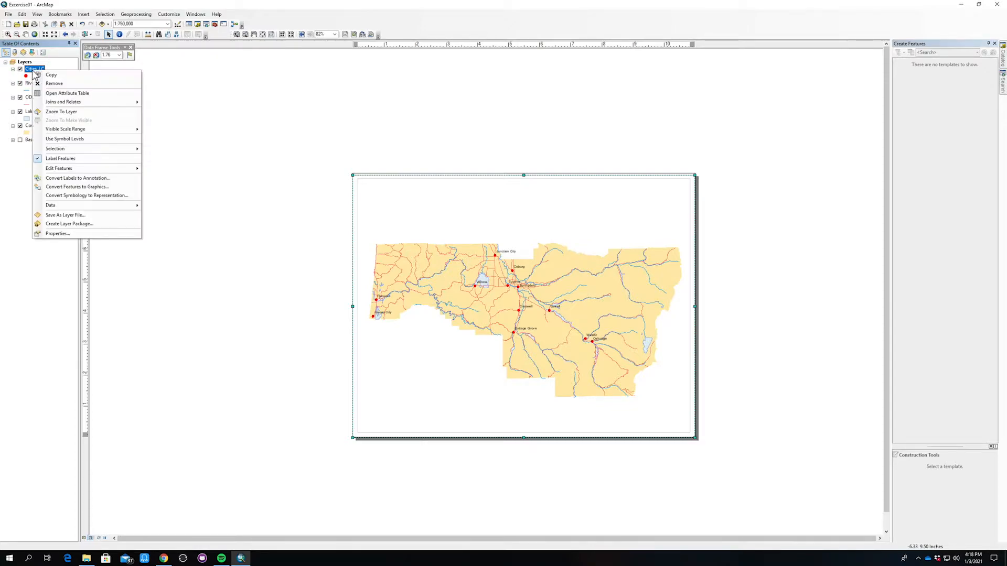
left_click(57, 234)
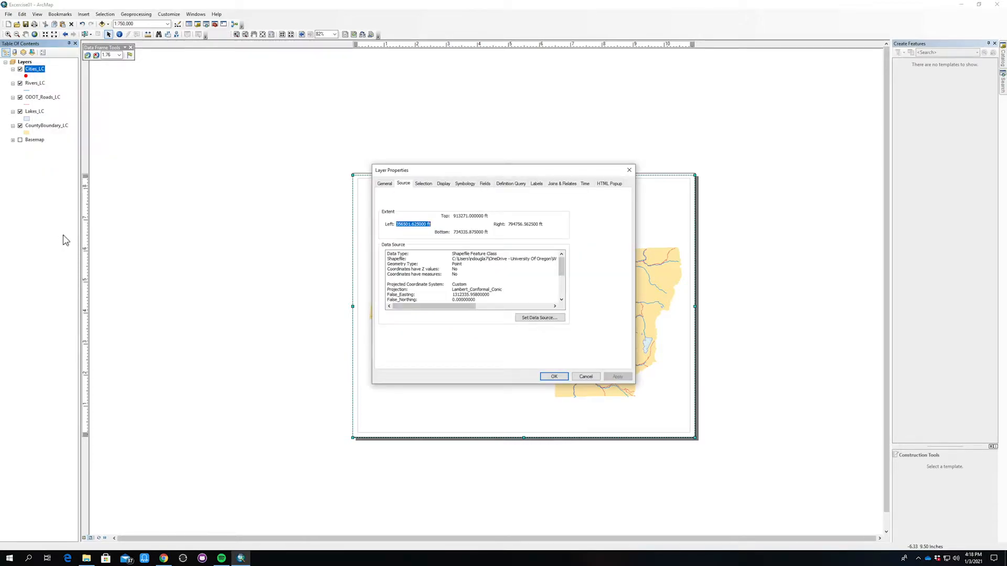
left_click(537, 185)
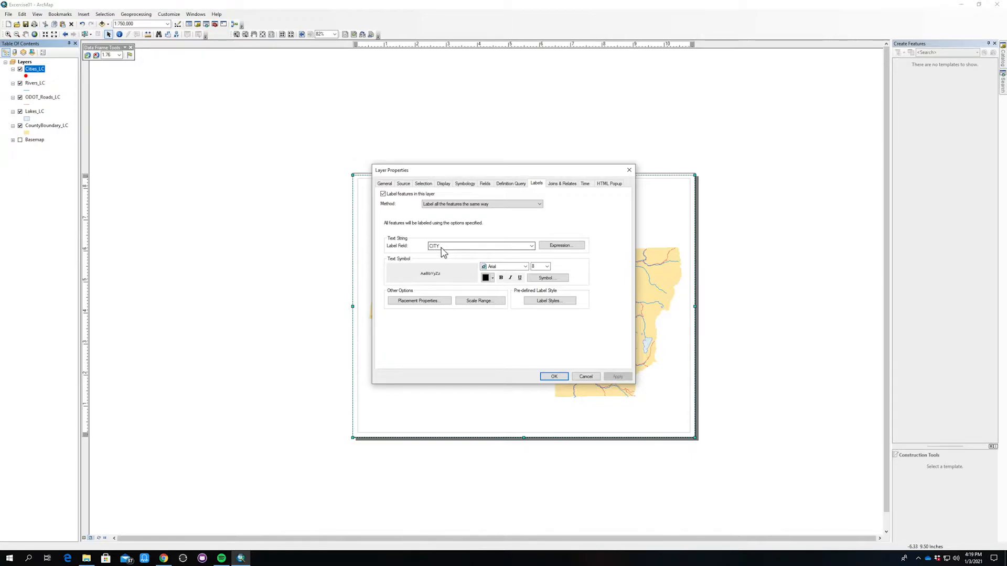
left_click_drag(471, 169, 222, 129)
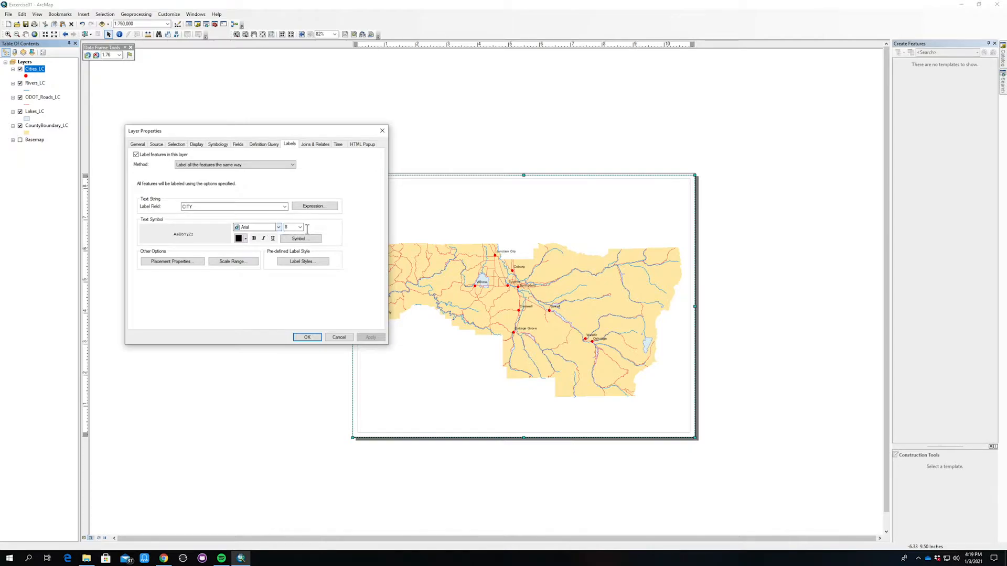
left_click(254, 240)
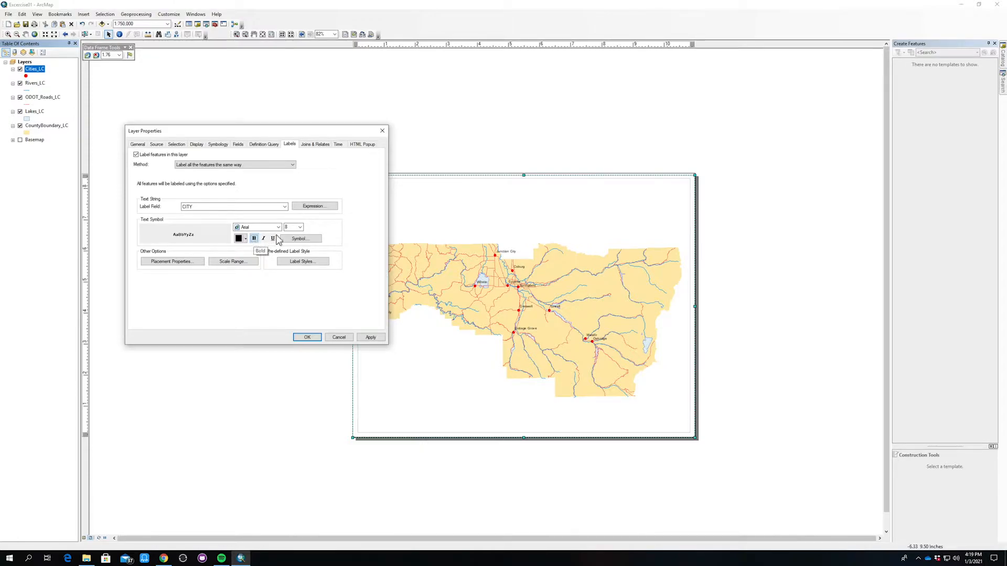
left_click(373, 338)
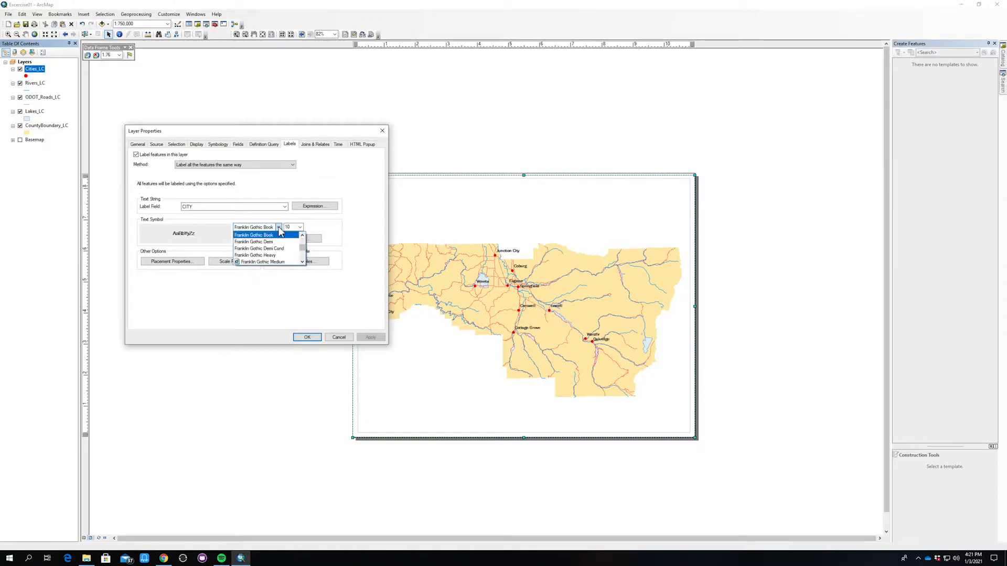
Set the Cities_LC label font to Frutiger LT Std 55 Roman and apply it to the map
key("Down")
key("Down")
key("Down")
key("Down")
key("Down")
key("Down")
key("Down")
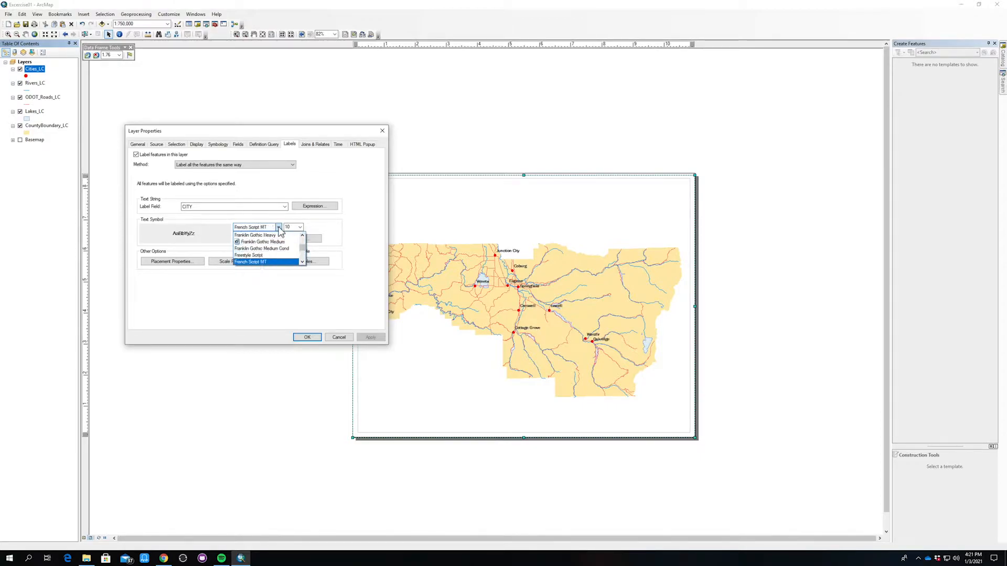
key("Down")
key("Down")
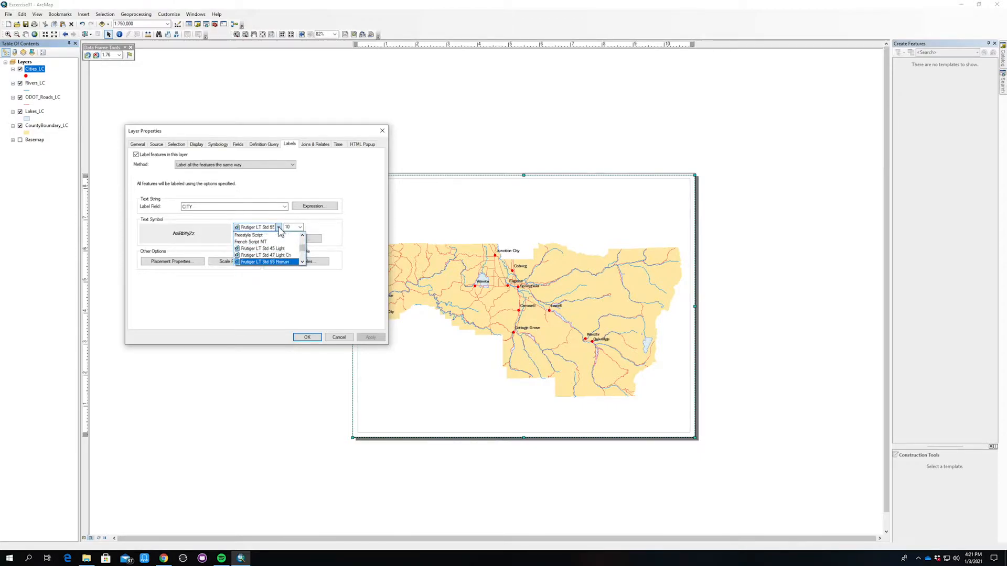
key("Up")
key("Down")
key("Down")
left_click(279, 228)
left_click(370, 338)
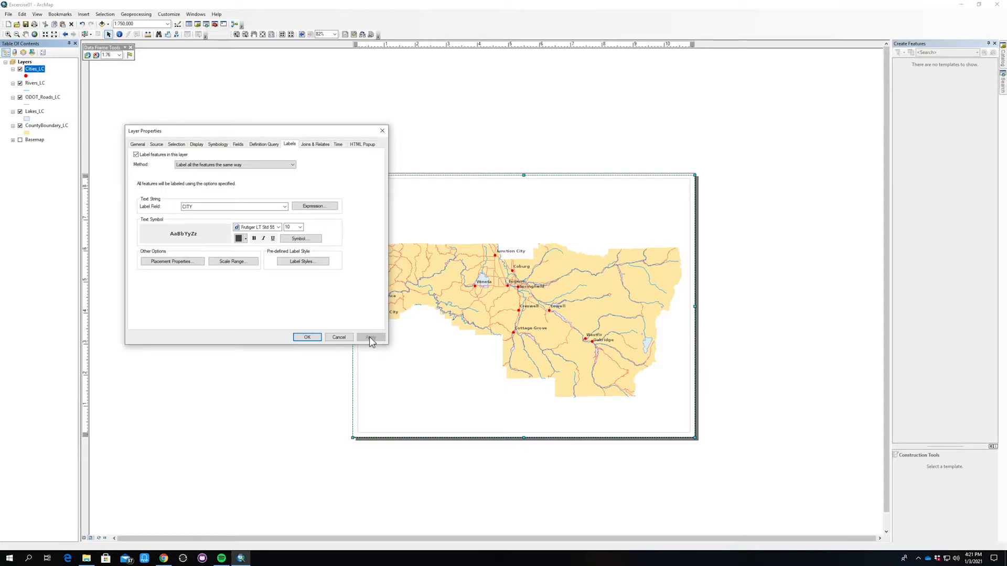
Pick a new color for the Cities_LC label text and accept the layer properties
left_click(353, 306)
left_click(269, 129)
left_click_drag(269, 128, 247, 117)
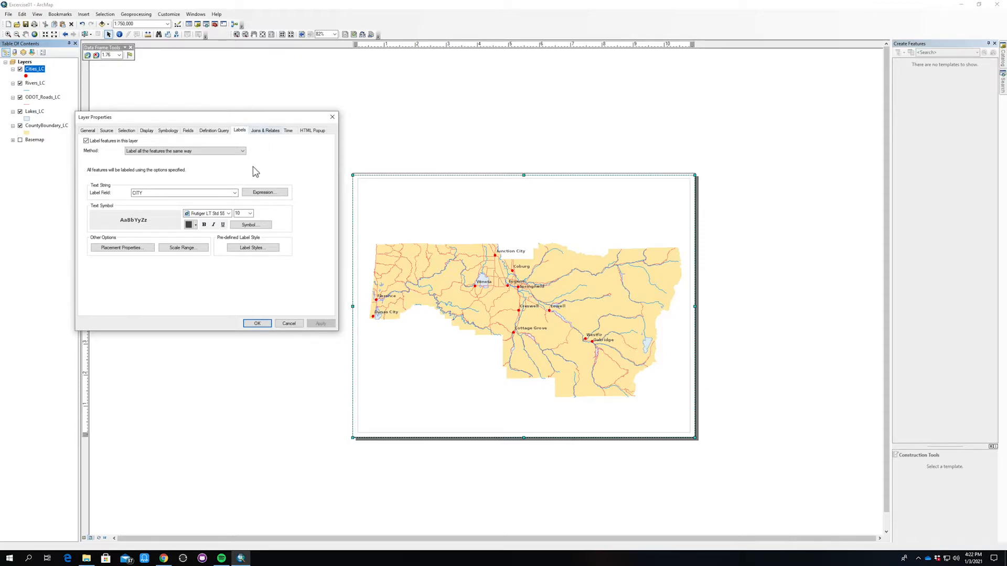
left_click(195, 225)
left_click(190, 305)
left_click(260, 324)
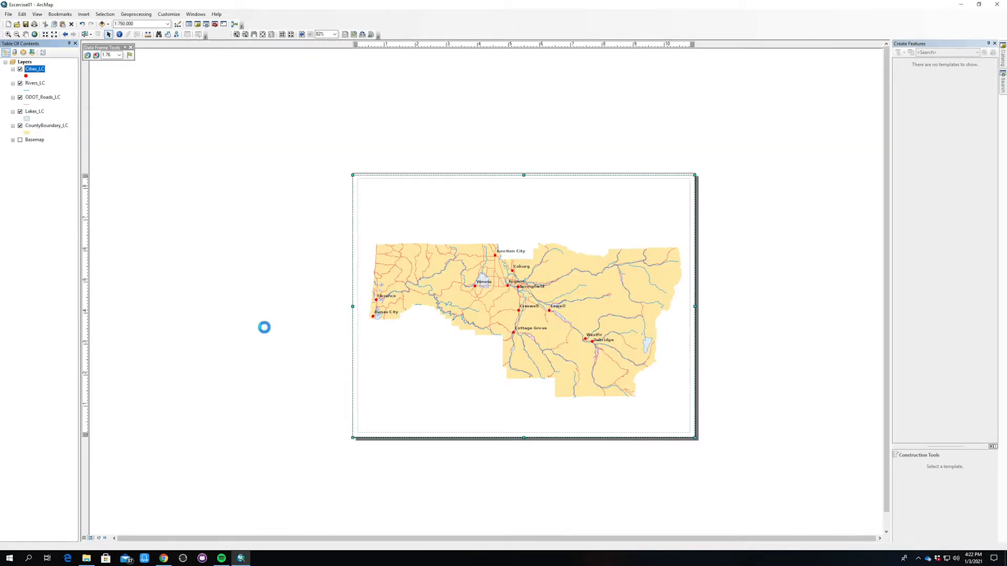
Choose the Circle 3 marker as the symbol for the Cities_LC layer
left_click(25, 77)
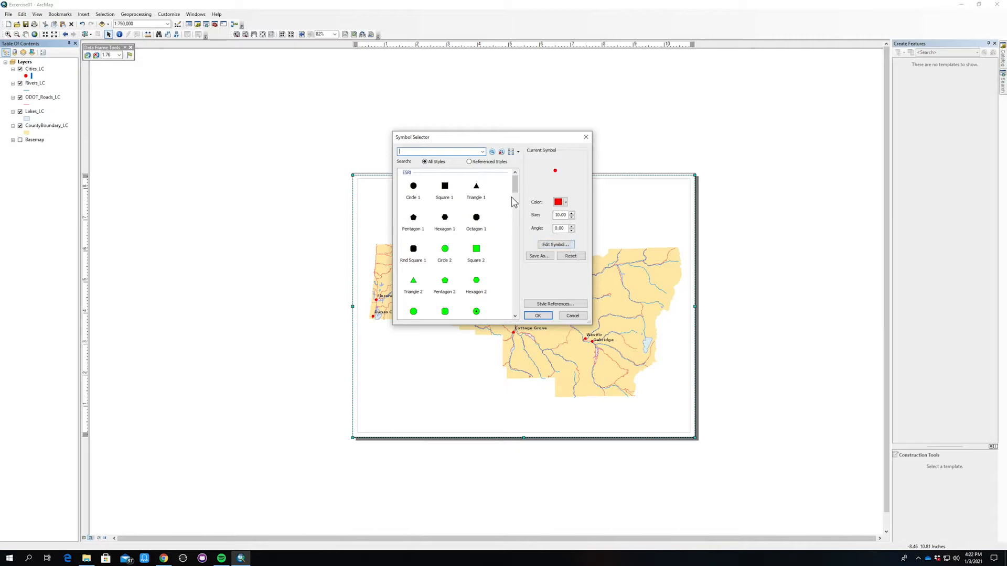
mouse_move(514, 183)
left_mouse_down()
mouse_move(515, 205)
mouse_move(515, 193)
left_mouse_up()
left_click(477, 247)
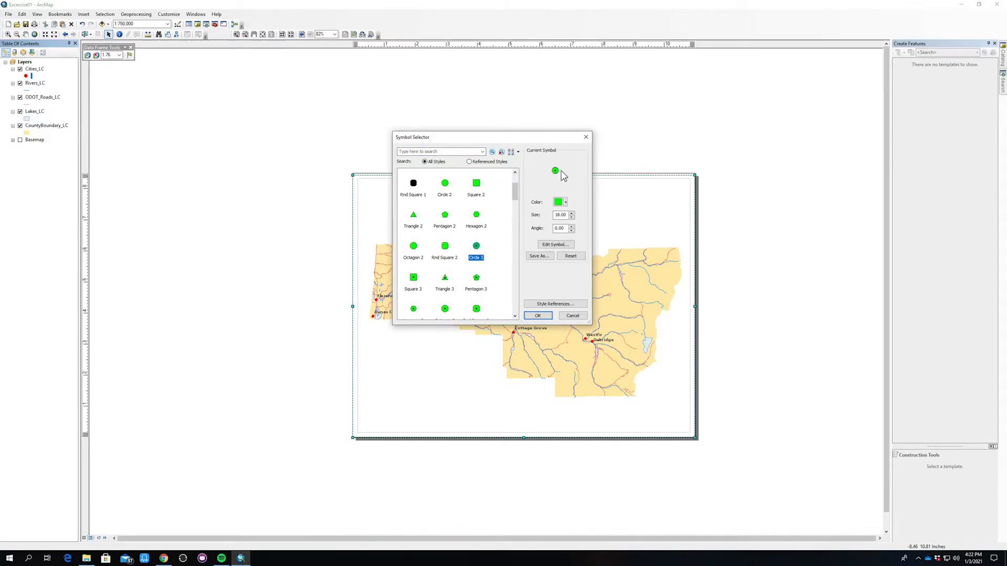
Hide the solid green circle layer in the Circle 3 marker and apply the edited symbol to Cities_LC
left_click(568, 246)
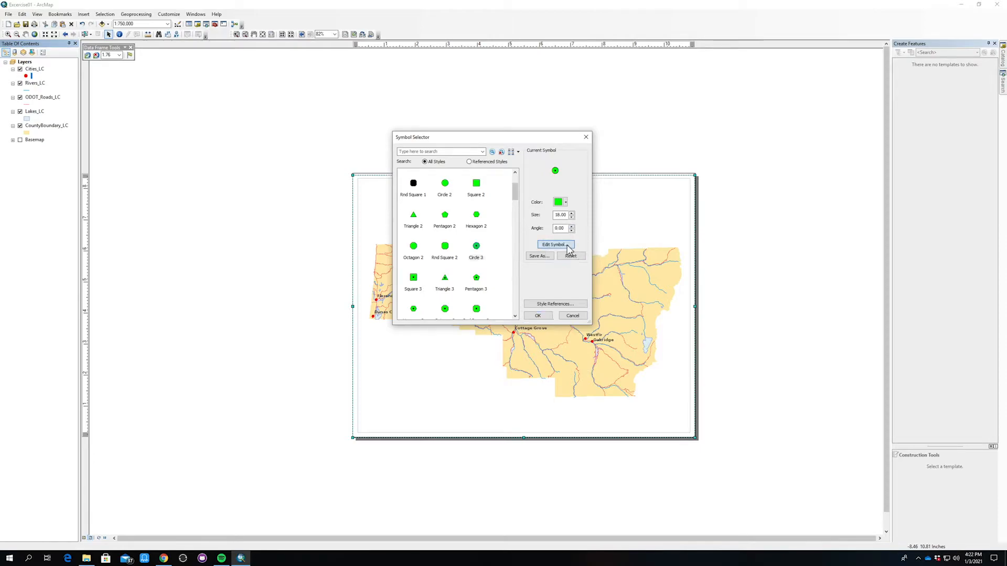
left_click(393, 257)
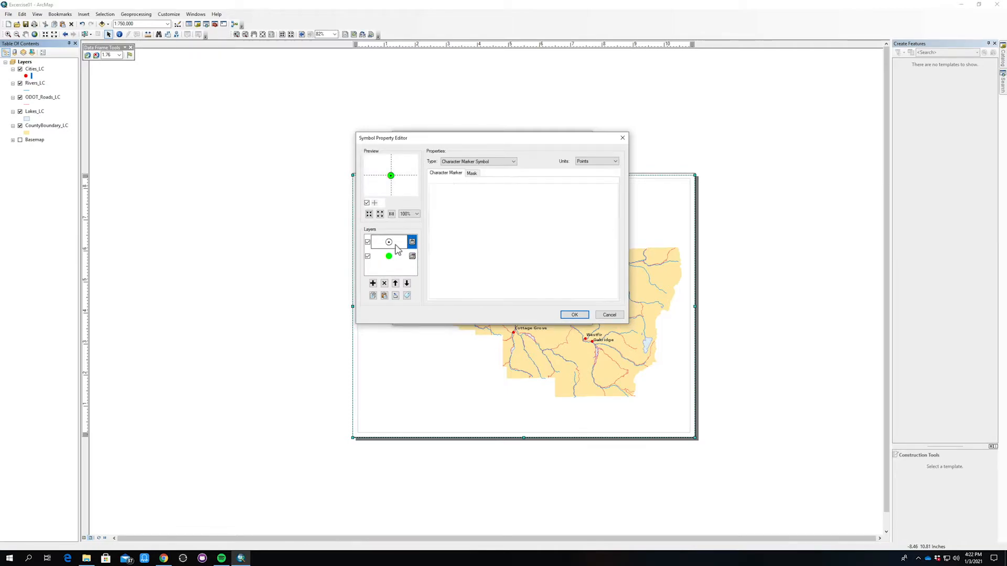
left_click(368, 256)
left_click(399, 246)
left_click(390, 259)
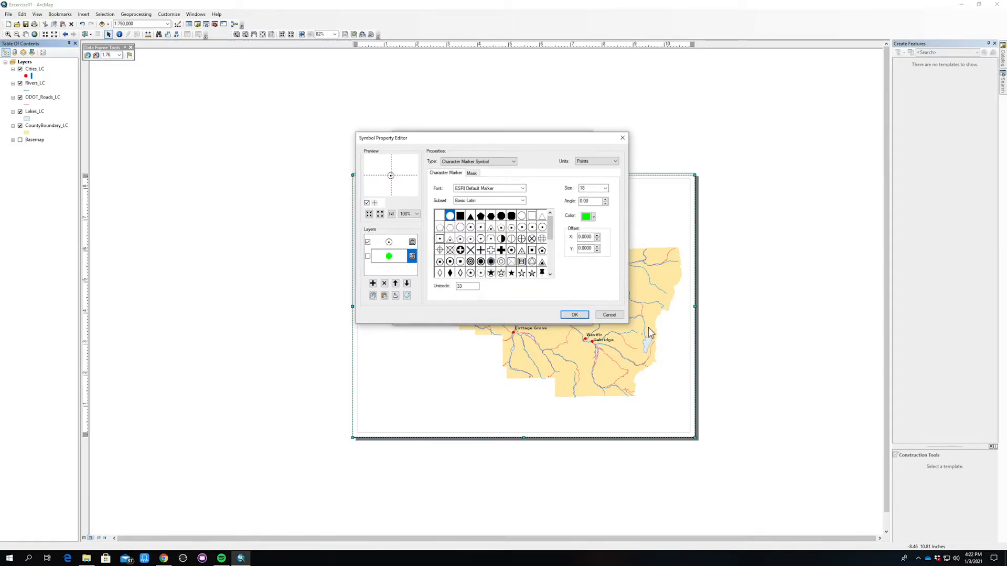
left_click(574, 315)
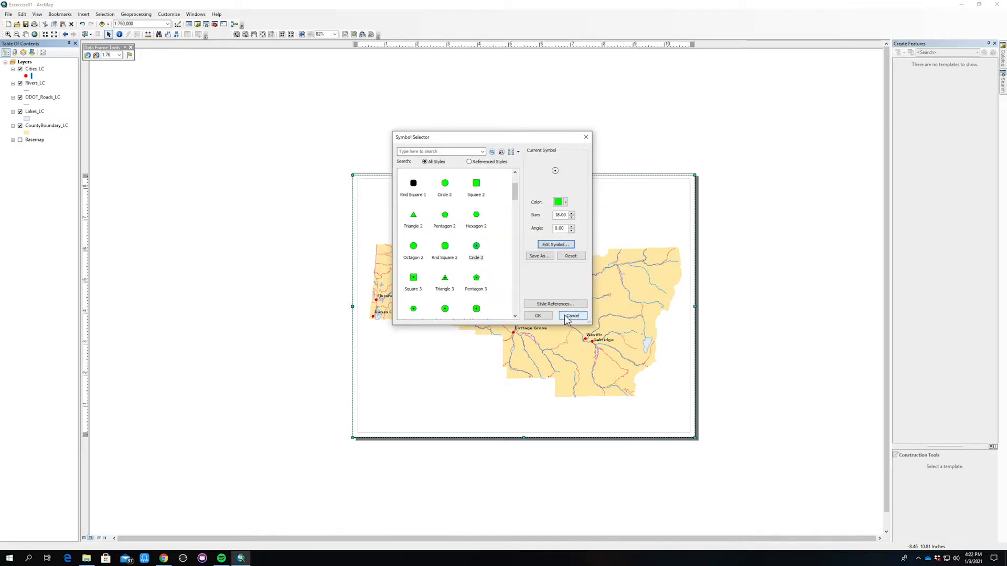
left_click_drag(507, 138, 265, 151)
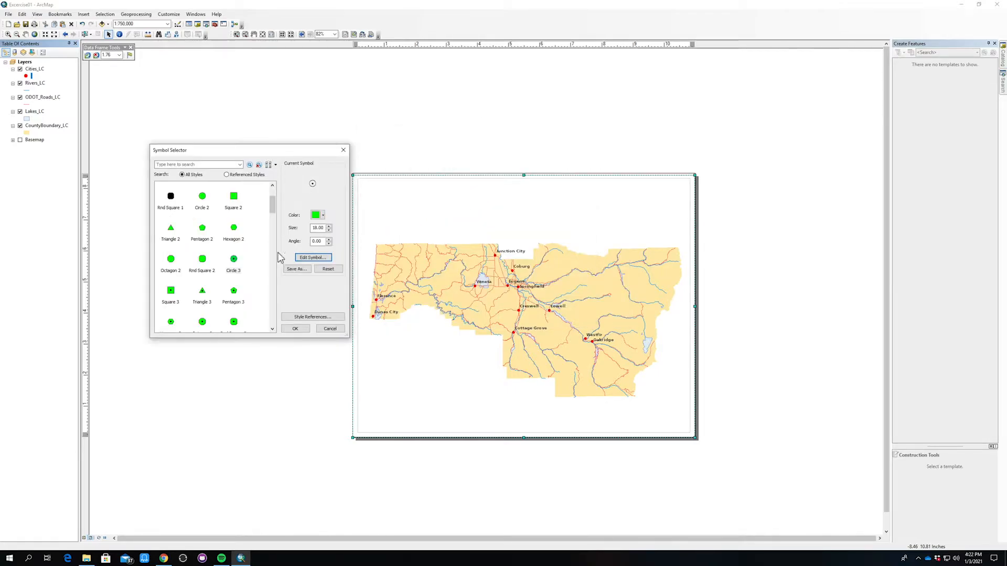
left_click(295, 329)
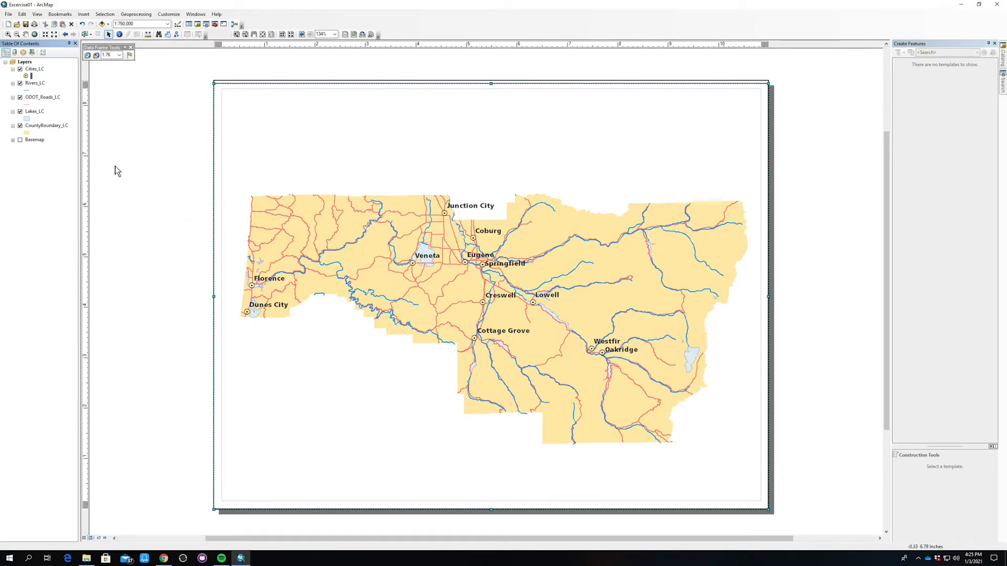
key("ctrl")
left_click(143, 212)
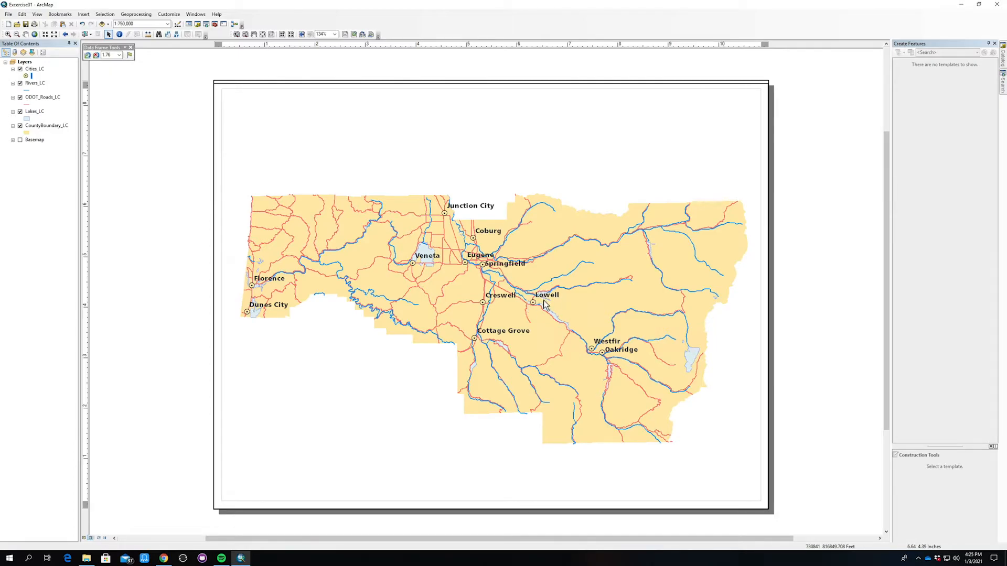
left_click(588, 351)
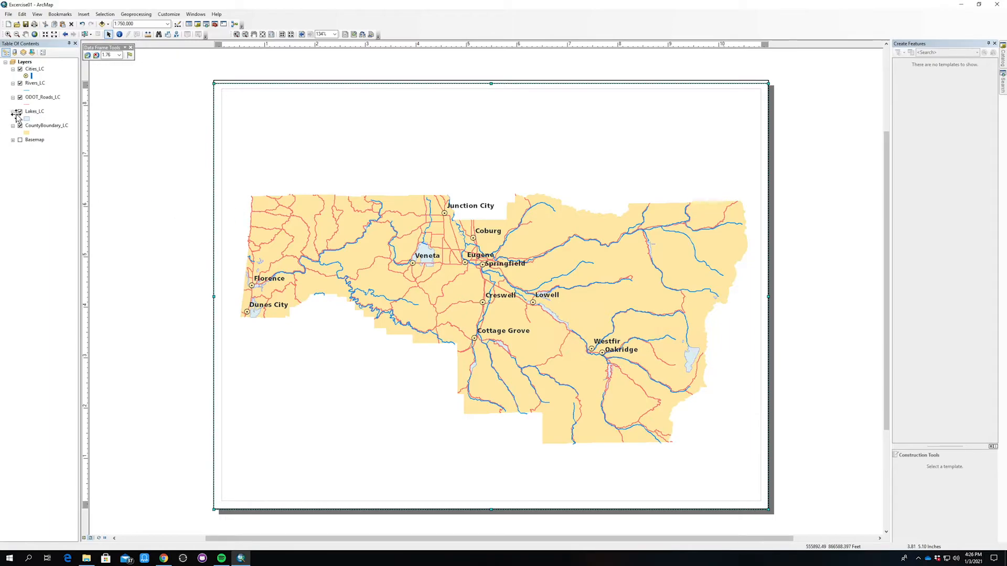
Convert the Cities_LC labels to annotation stored in the map, for features in the current extent
left_click(35, 73)
right_click(32, 71)
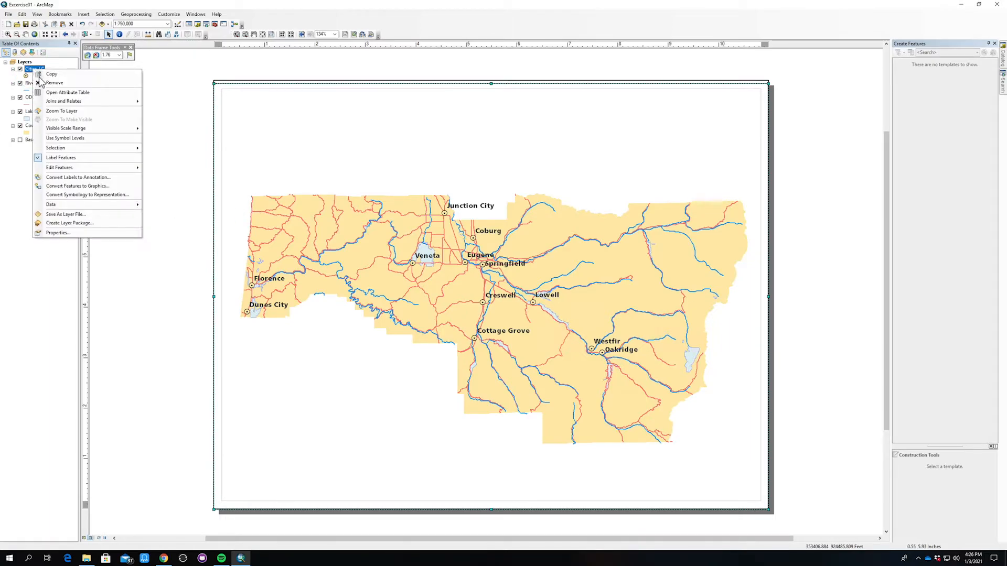
left_click(107, 178)
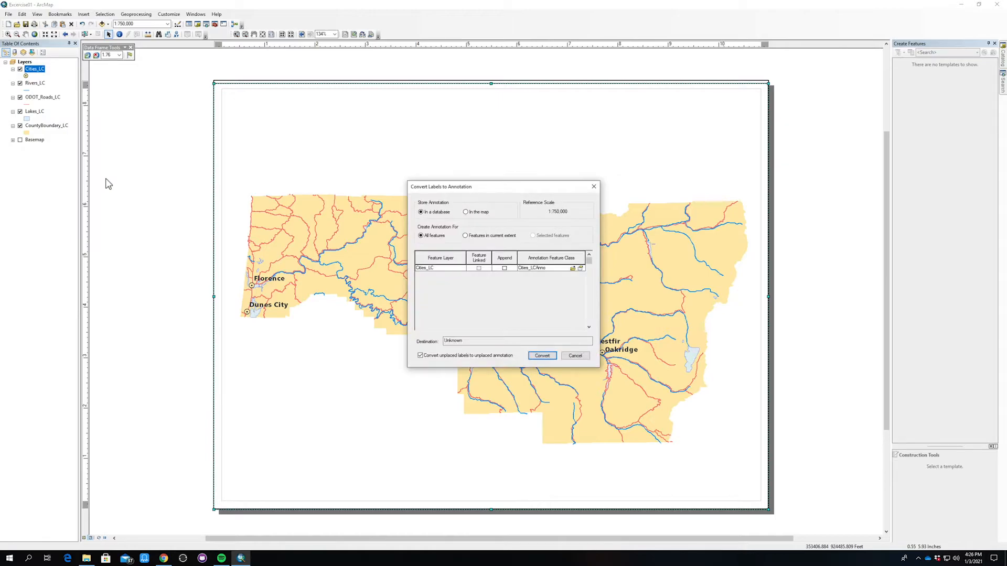
left_click(467, 214)
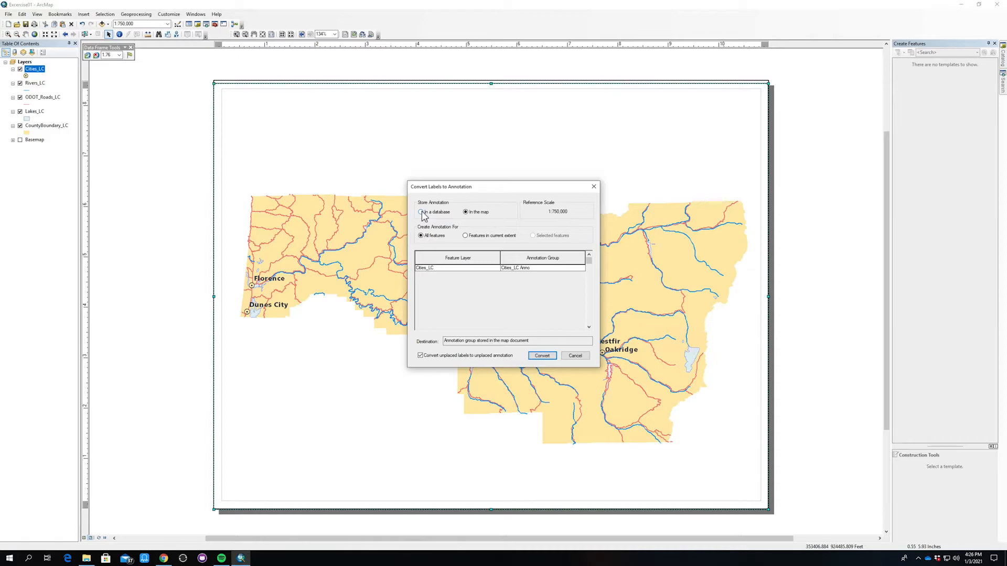
left_click(466, 237)
left_click(542, 356)
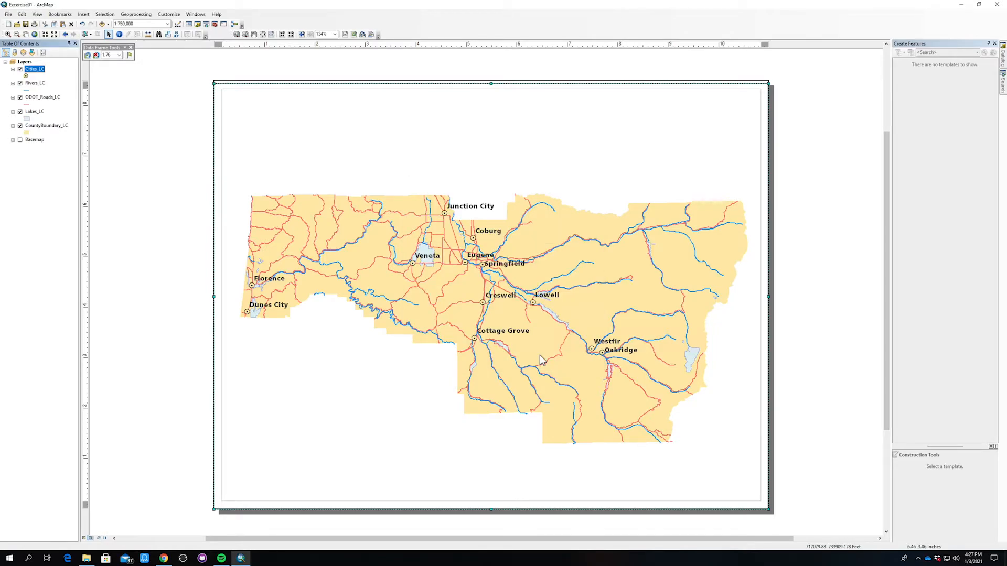
Focus the data frame and move the Junction City label to the west side of its city point
left_click(474, 208)
key("ctrl+z")
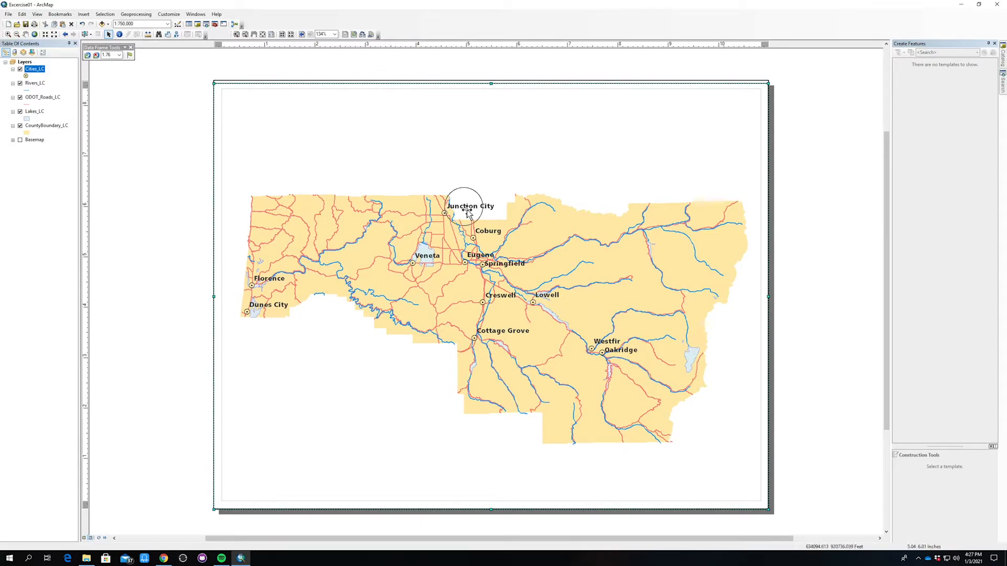
left_click(489, 234)
left_click(492, 264)
left_click(108, 34)
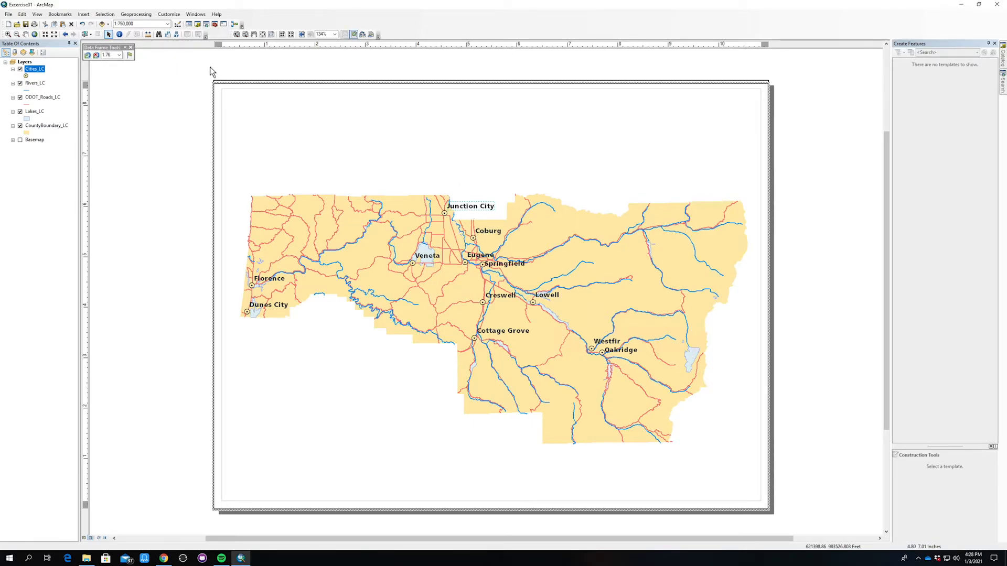
left_click(109, 35)
left_click_drag(474, 207, 422, 209)
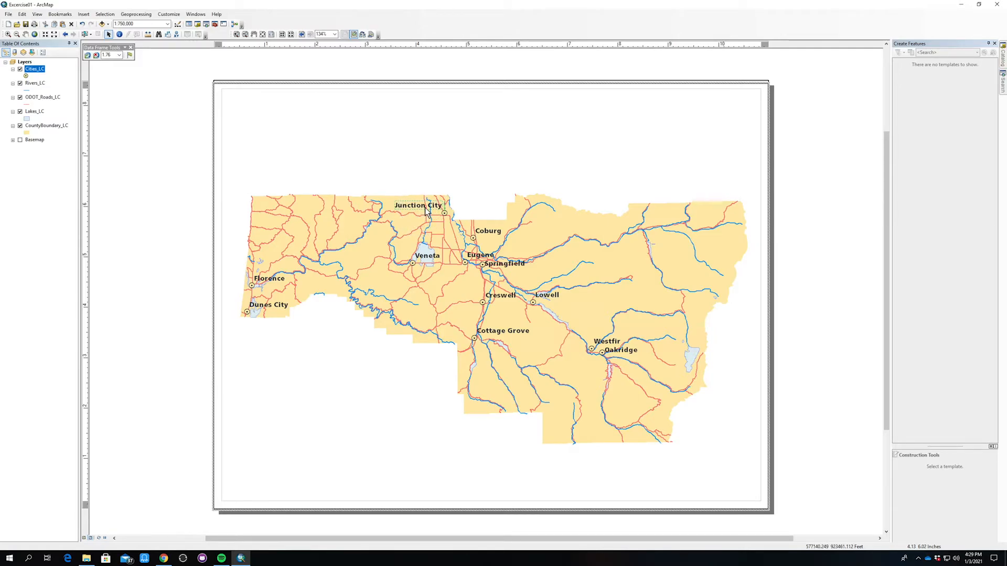
left_click_drag(422, 211, 423, 210)
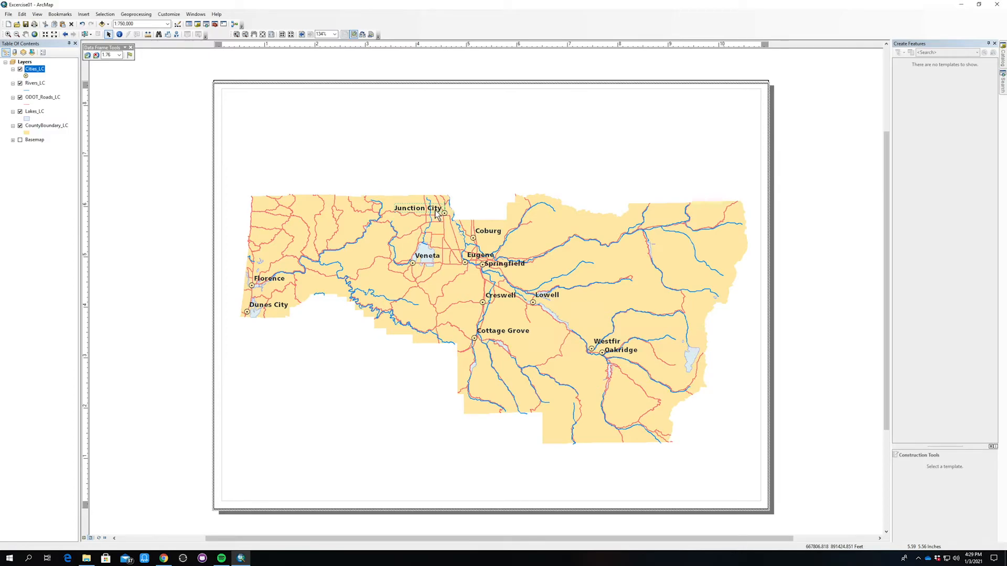
left_click(435, 215)
View the text properties of the Coburg label
double_click(487, 234)
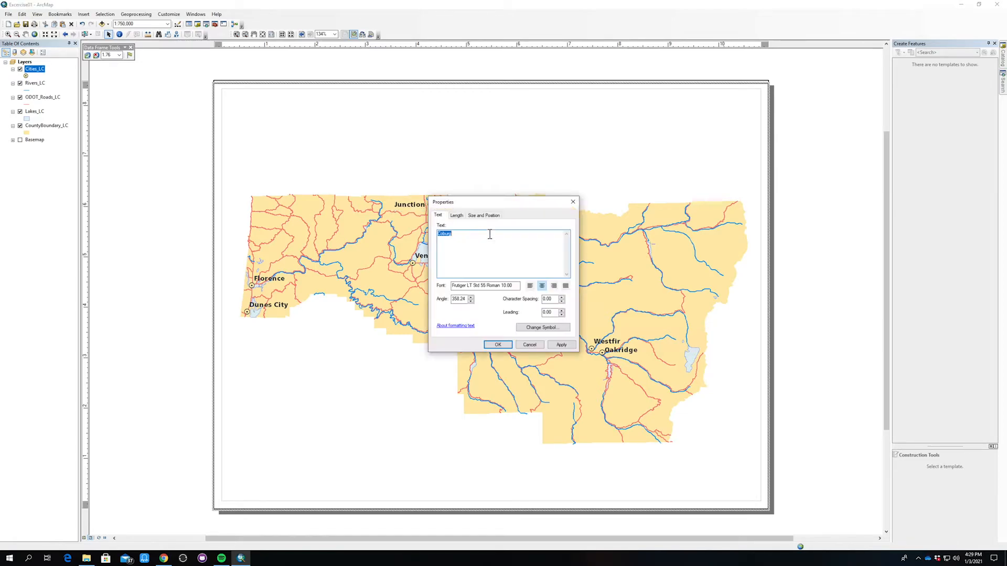
left_click(573, 202)
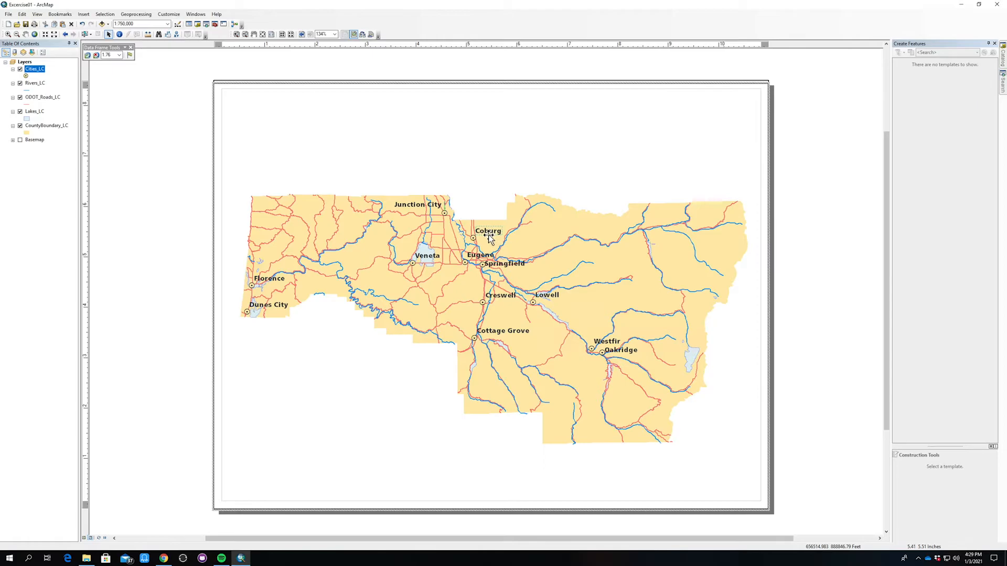
left_click_drag(487, 239, 489, 238)
Move the Eugene label southwest of its point and the Springfield label northeast of its point, clear of each other
left_click_drag(482, 233, 478, 261)
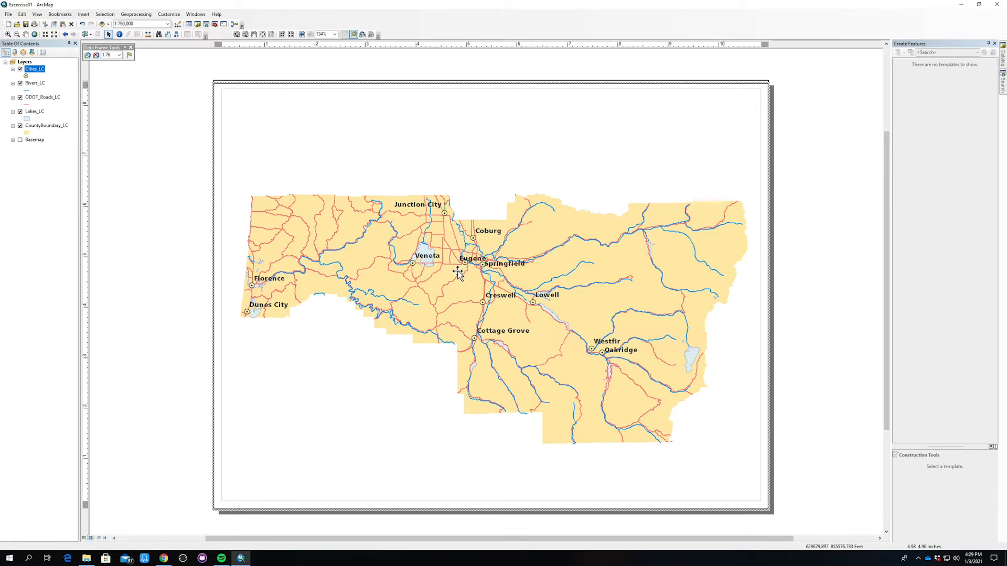
left_click_drag(478, 265, 452, 274)
left_click_drag(500, 265, 498, 260)
left_click_drag(504, 268, 502, 261)
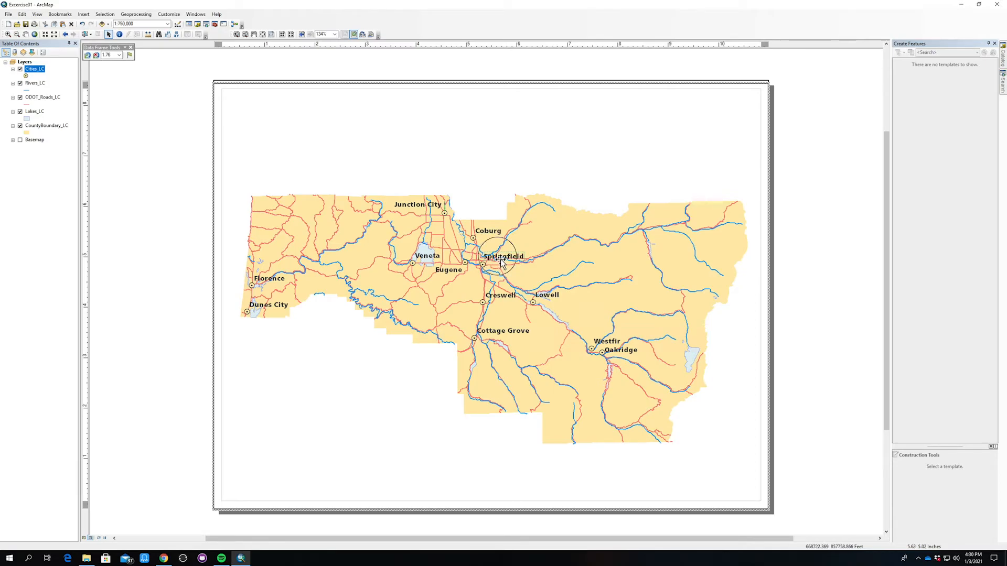
left_click_drag(502, 259, 504, 260)
left_click_drag(503, 261, 503, 261)
left_click_drag(448, 273, 452, 273)
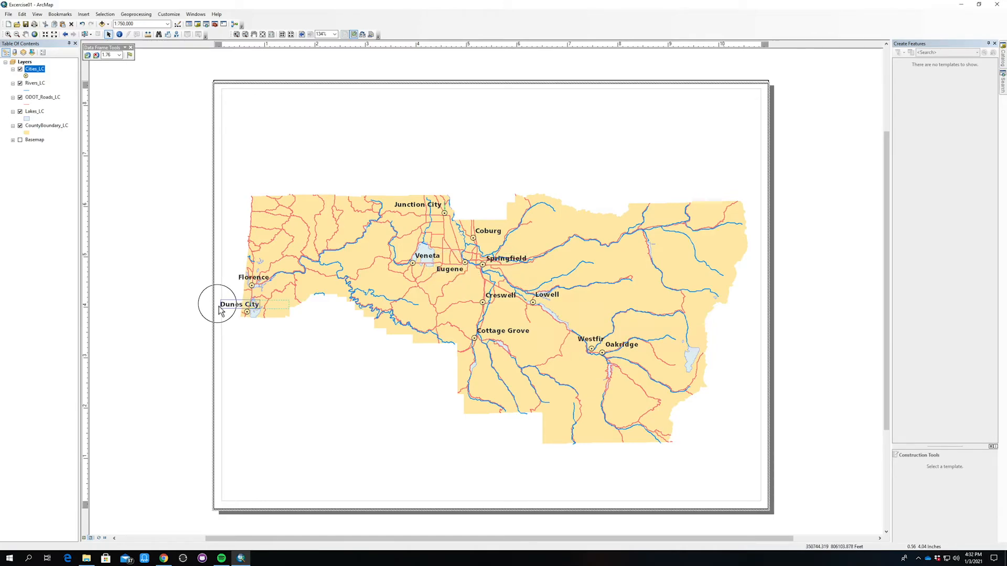
Move the Dunes City label to the west side of its city point, off the county area
left_click_drag(213, 300, 230, 313)
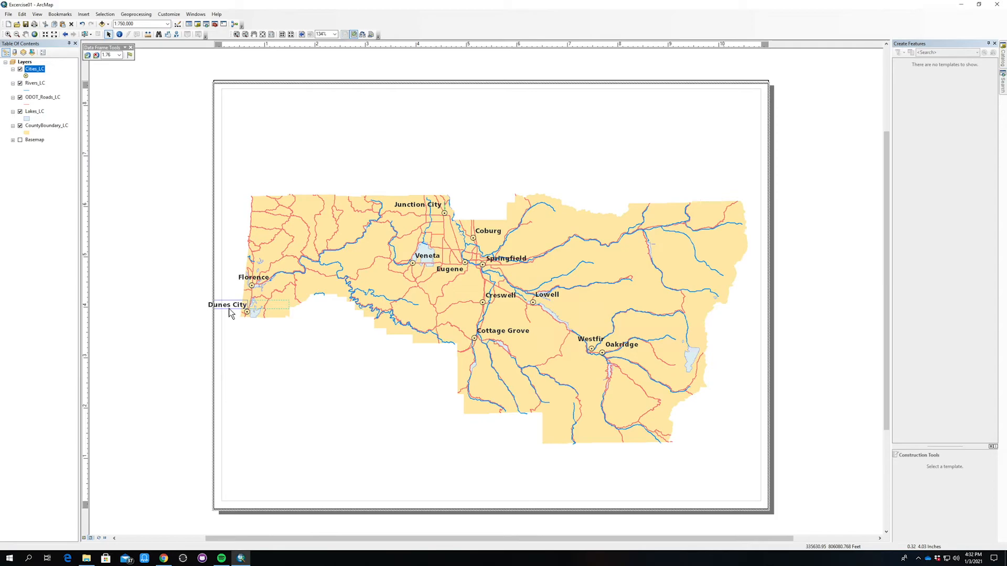
Break the Junction City label onto two lines and align its text right
left_click(411, 208)
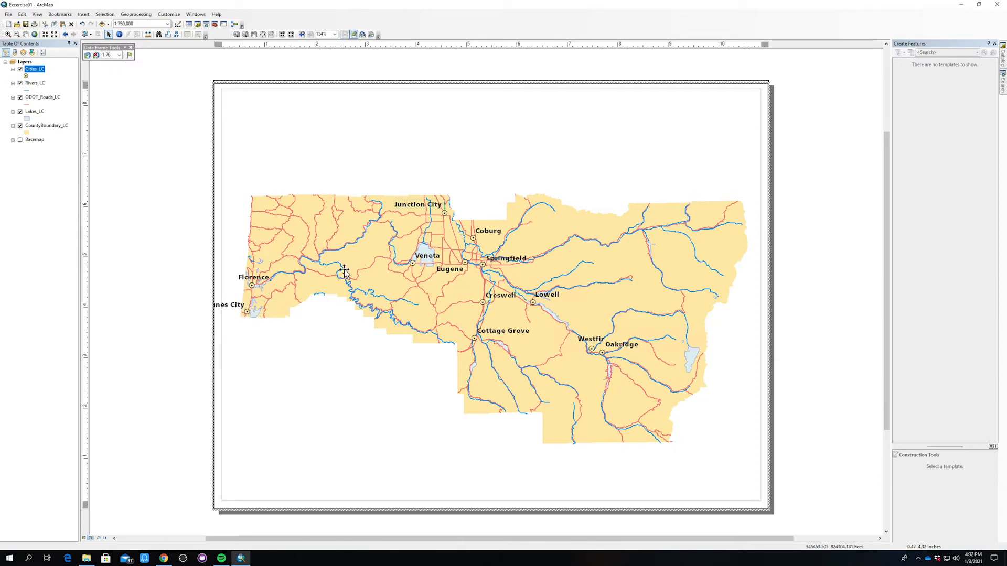
double_click(423, 209)
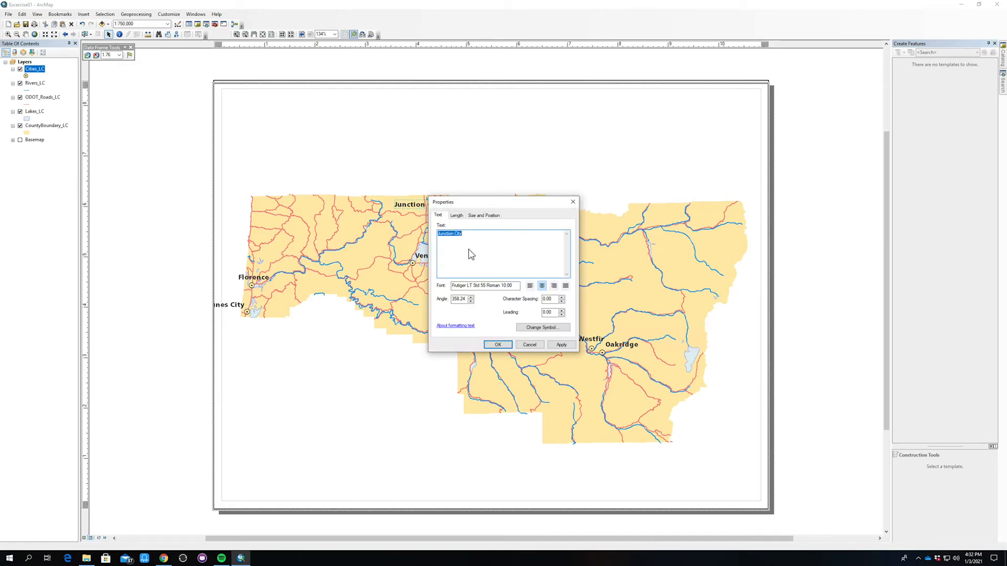
left_click(457, 238)
left_click(460, 238)
left_click(555, 288)
left_click(497, 345)
left_click(498, 346)
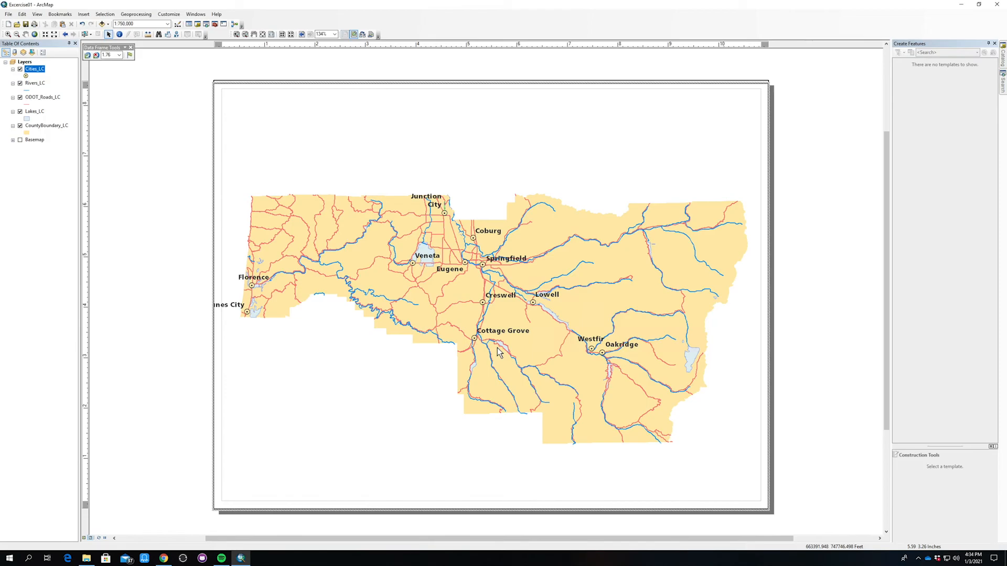
Move the two-line Junction City label to the east side of its point and align its text left
left_click(428, 203)
left_click_drag(435, 208, 435, 209)
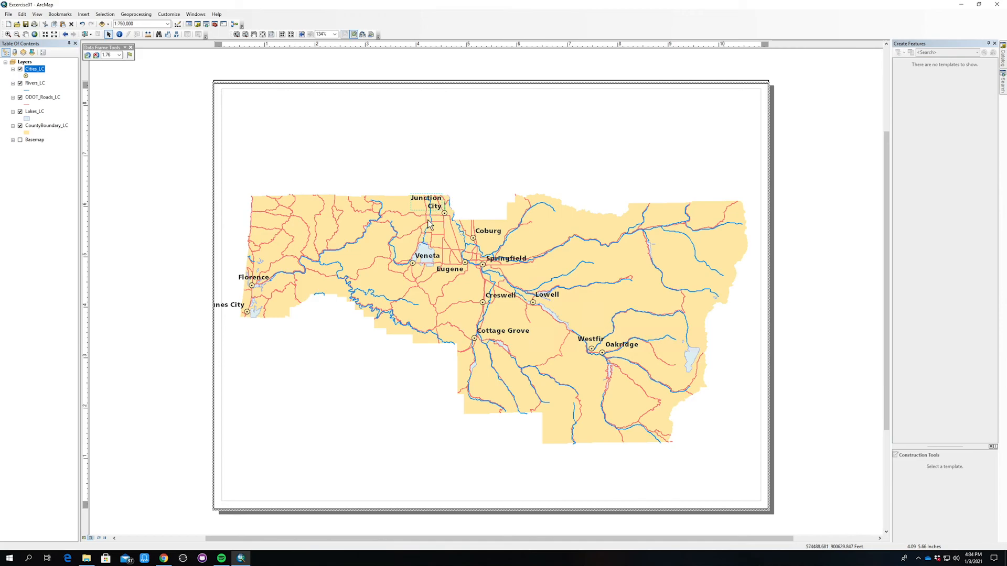
left_click_drag(434, 210, 478, 212)
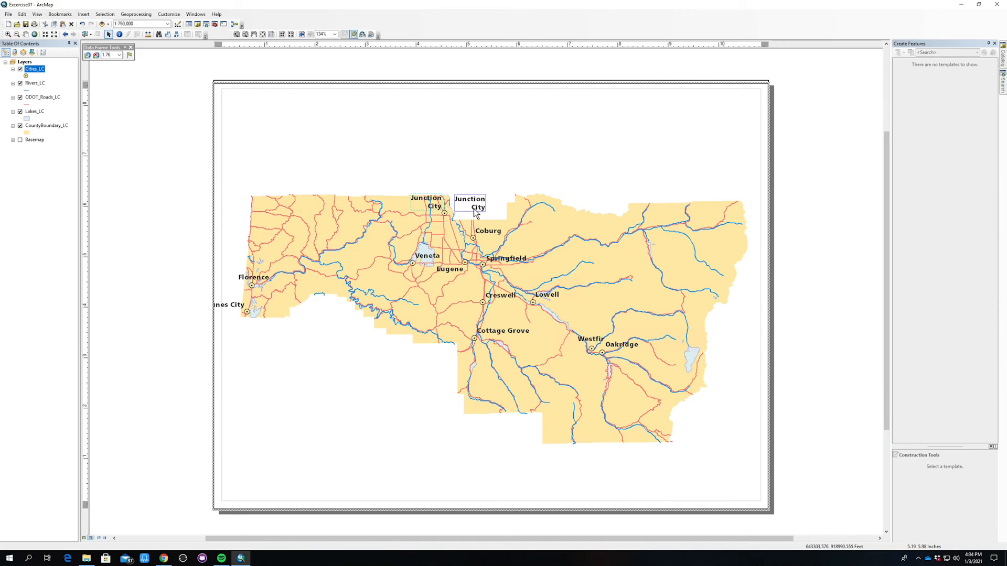
double_click(476, 210)
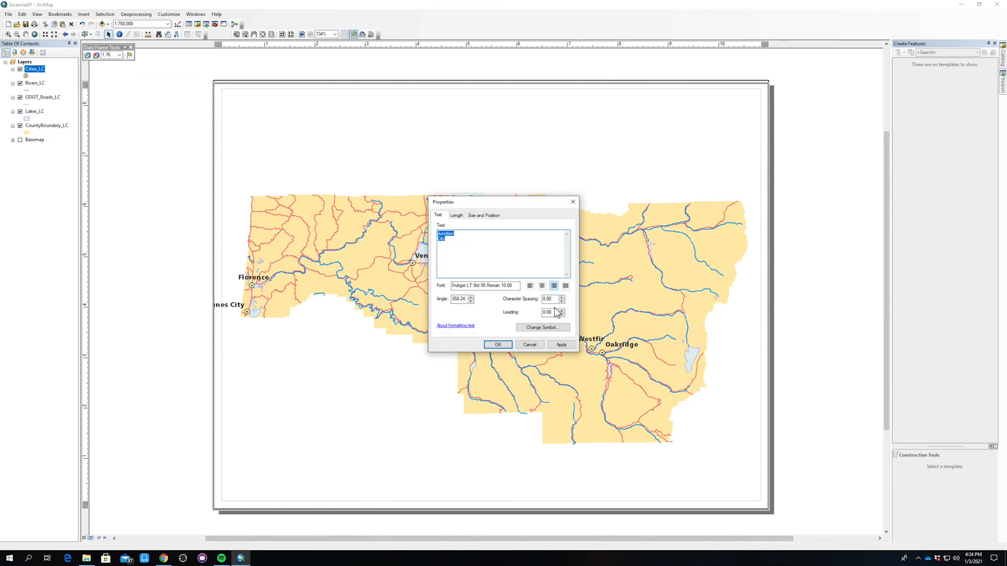
left_click(529, 286)
left_click(497, 350)
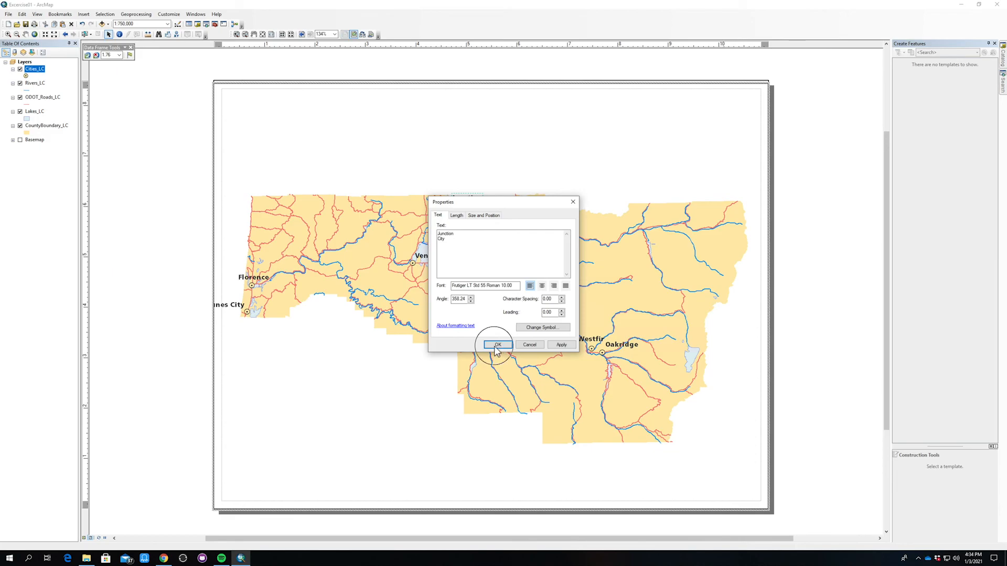
Break the Dunes City label onto two lines and align its text right
double_click(232, 310)
left_click(454, 236)
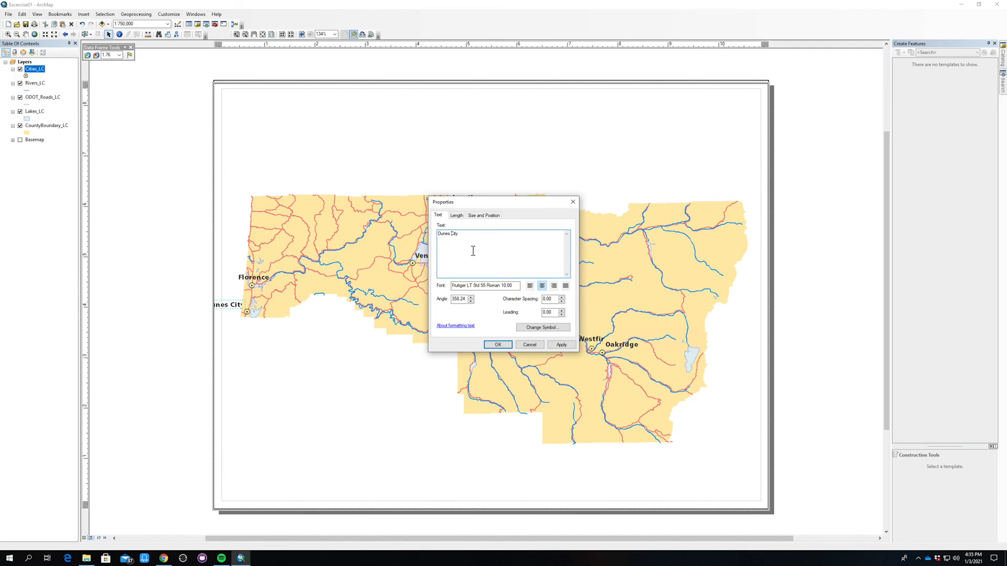
key("Return")
left_click(553, 287)
left_click(501, 348)
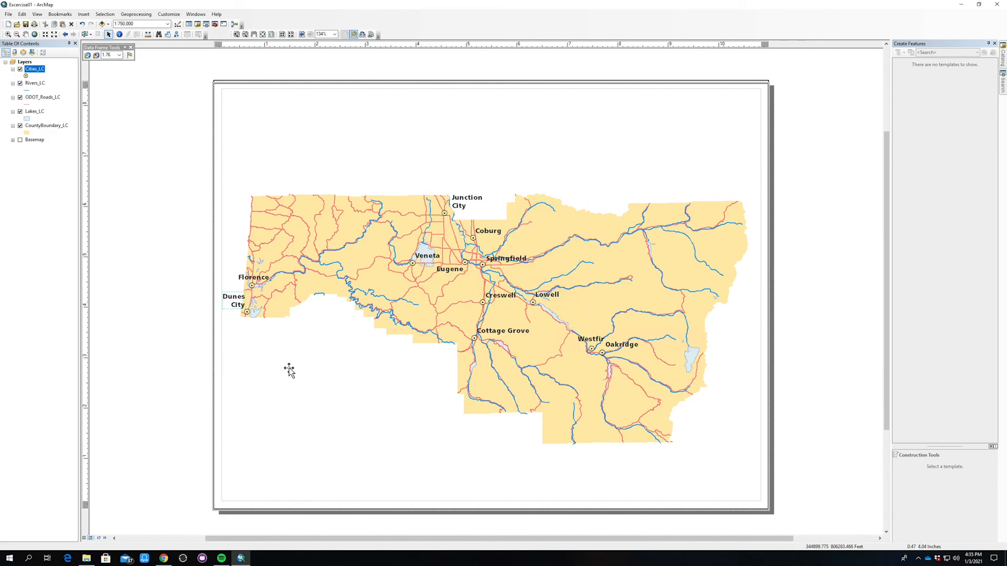
Select the Florence label on the map
left_click(257, 279)
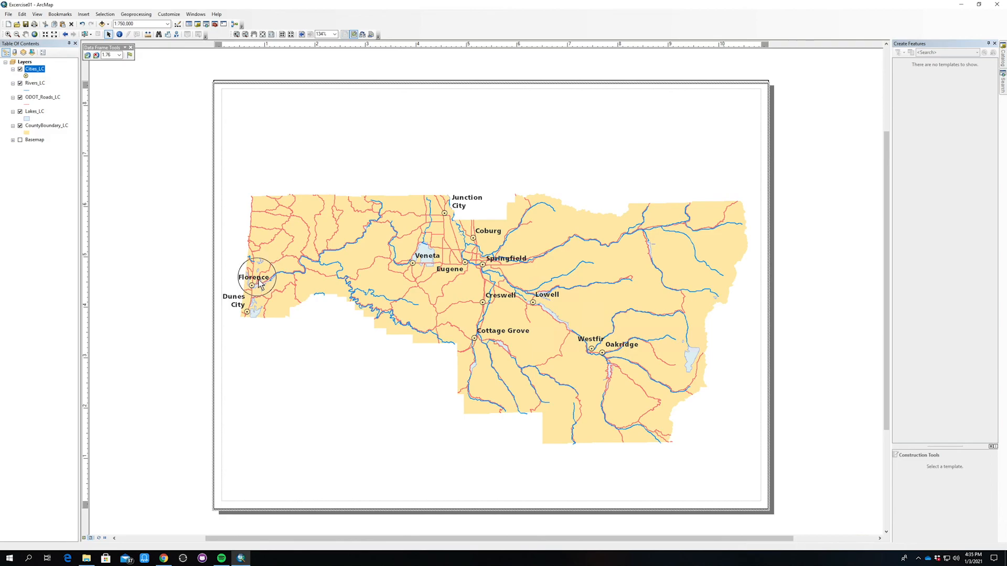